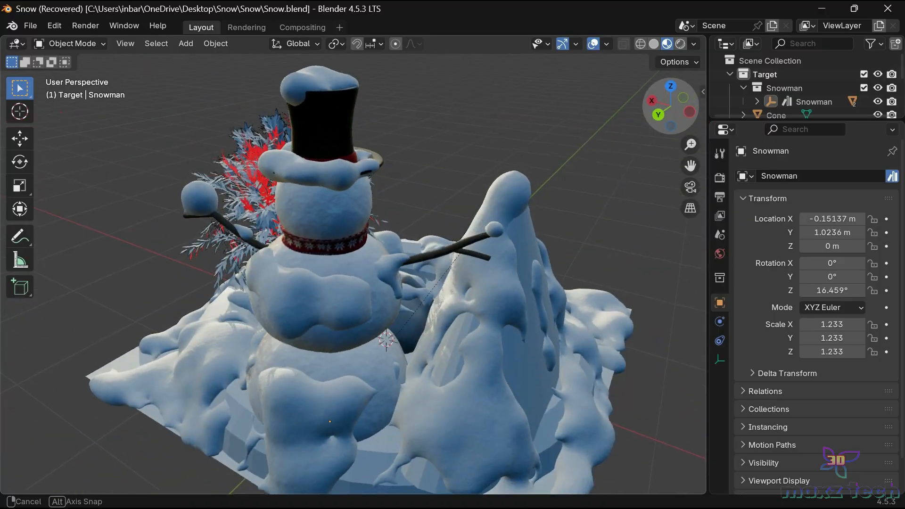
middle_drag(387, 319, 314, 353)
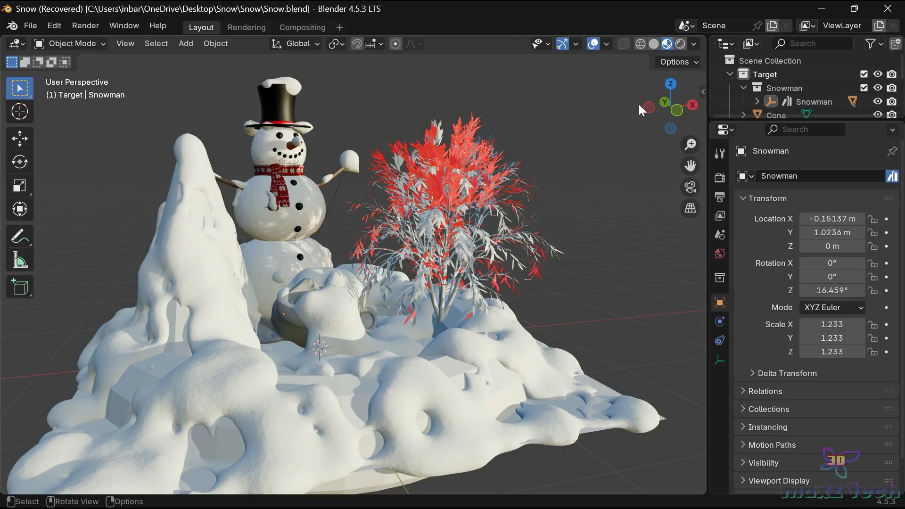
drag(656, 109, 656, 120)
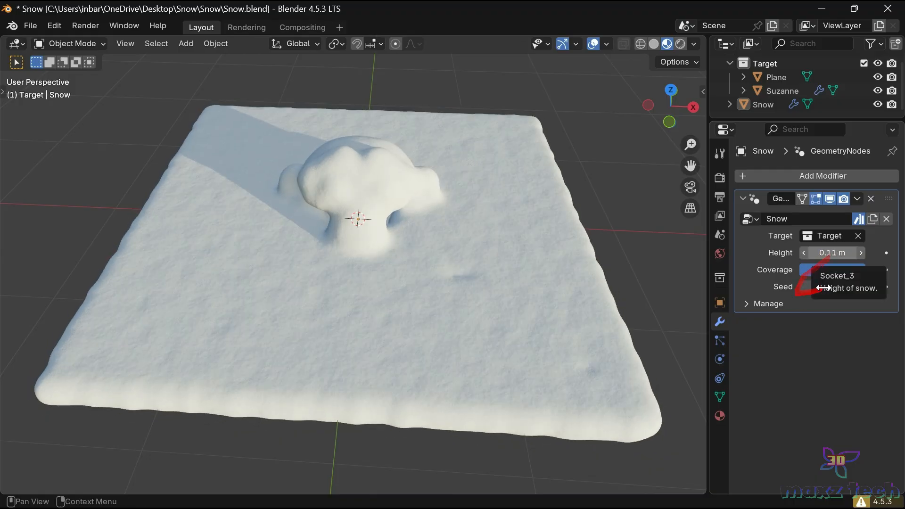
Step: Lower the snow's coverage and vary its seed in the Snow modifier over the plane and monkey head
drag(832, 252, 825, 270)
drag(669, 108, 62, 94)
drag(832, 270, 828, 291)
drag(671, 116, 440, 235)
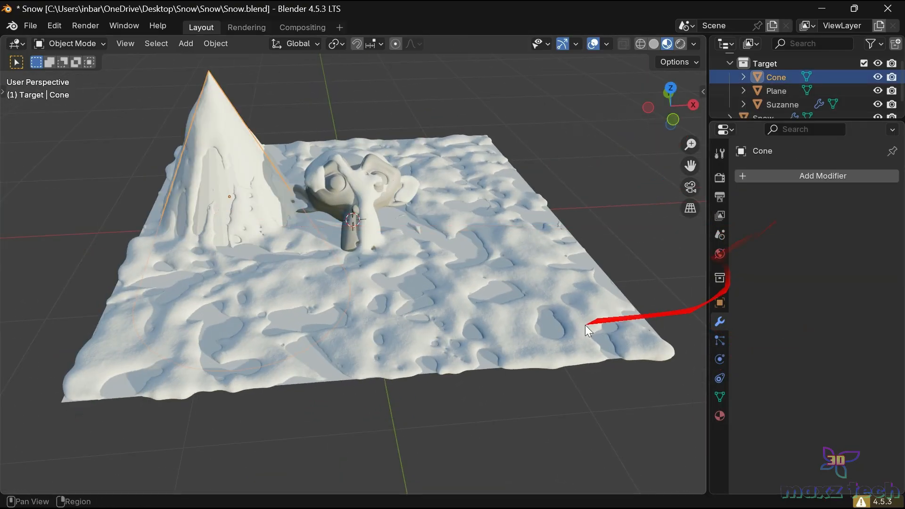
Step: Select the snow object, set its seed to 40 and coverage to 0.317, and adjust its height
click(427, 283)
click(372, 199)
mouse_move(831, 287)
mouse_down()
mouse_move(847, 287)
mouse_move(838, 287)
mouse_up()
drag(821, 252, 845, 252)
drag(670, 104, 613, 118)
drag(825, 274, 809, 249)
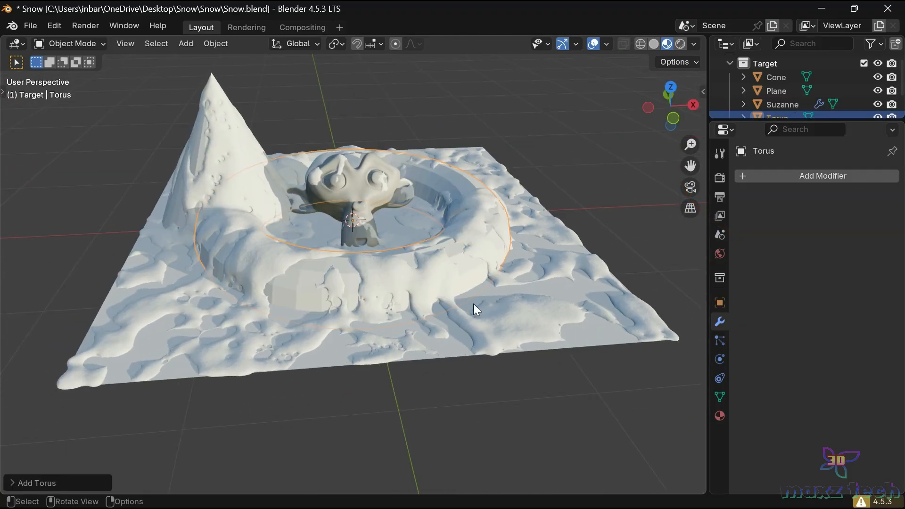
Step: Scale up the torus that surrounds the monkey head
key(s)
click(521, 305)
drag(670, 108, 642, 116)
Step: Select the snow covering the torus, set its height to 0.26 m and try a different seed
click(537, 266)
drag(832, 253, 856, 252)
drag(670, 108, 668, 227)
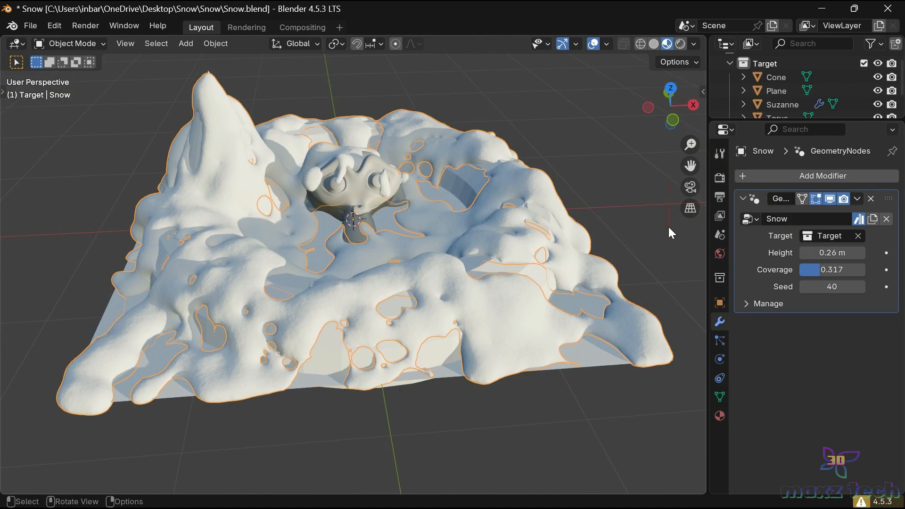
drag(807, 288, 820, 288)
key(shift+a)
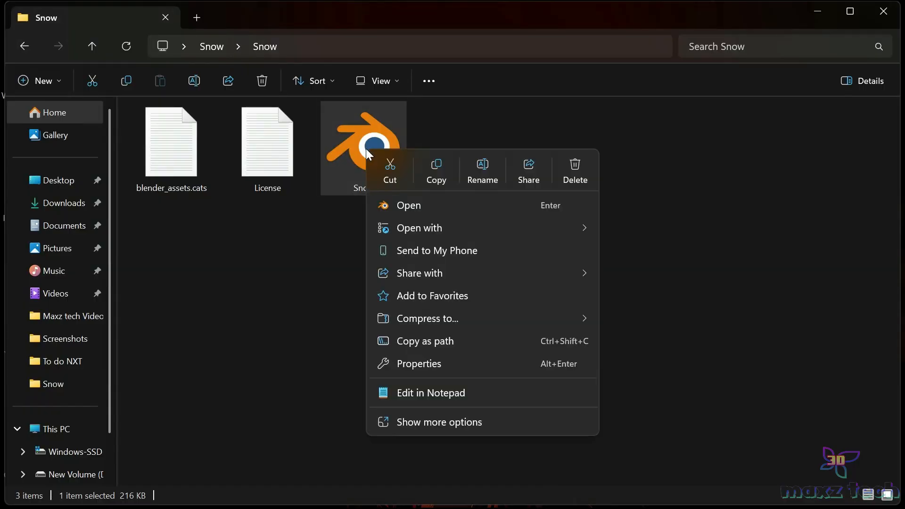
Step: Switch to Blender by opening the Snow blend file from the Snow folder with Blender 4.5
mouse_move(397, 227)
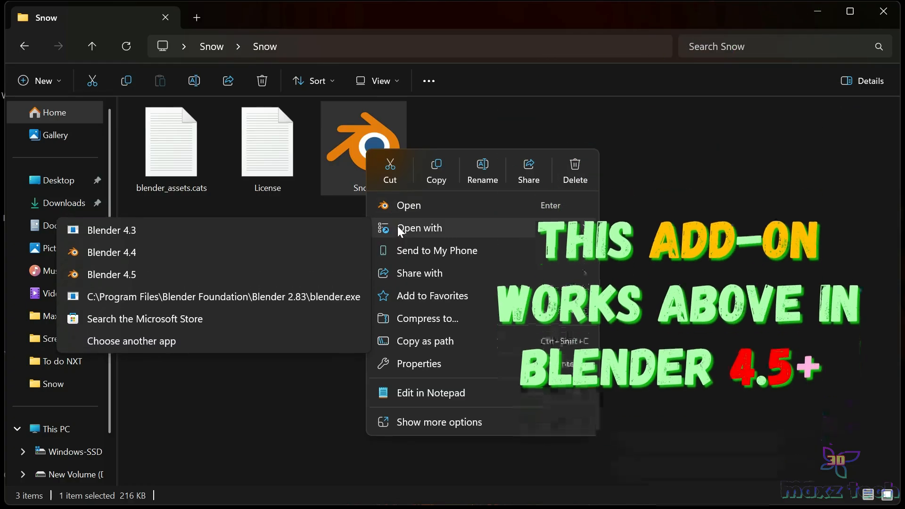
click(130, 274)
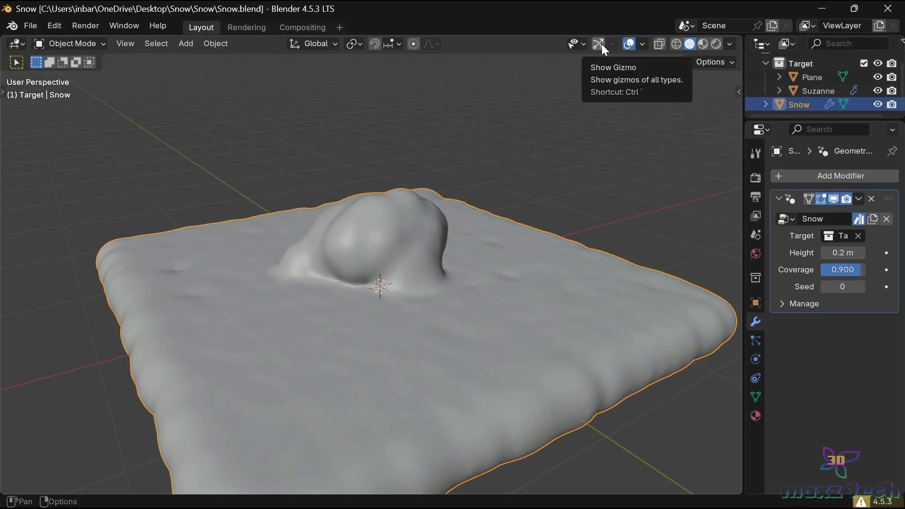
Step: Show the viewport gizmos, preview the snow in Material Preview shading and deselect it
click(601, 44)
drag(725, 166, 714, 104)
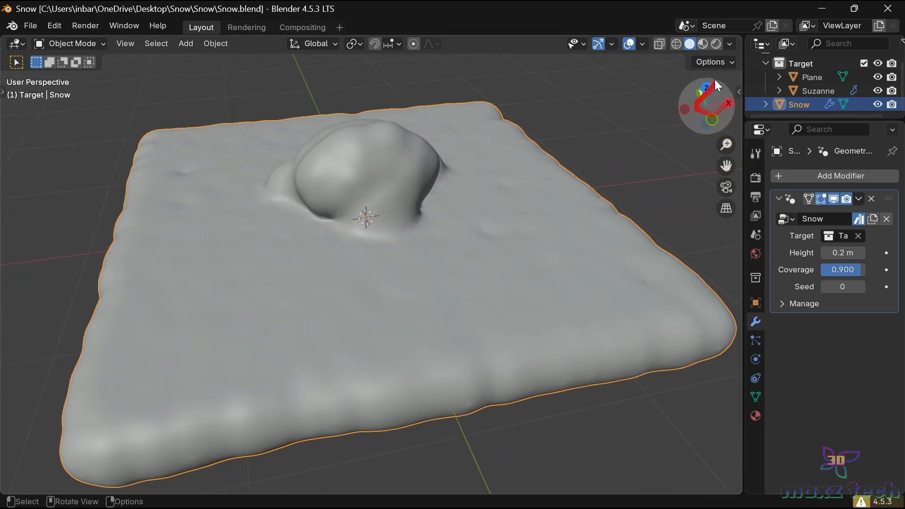
click(704, 43)
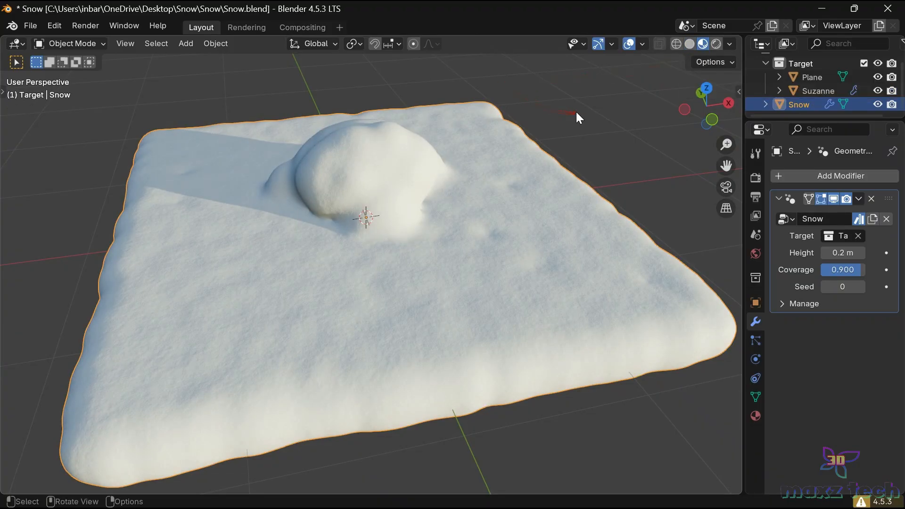
click(576, 112)
Step: Widen the Properties editor and lower the snow's height to 0.01 m
drag(746, 262, 716, 257)
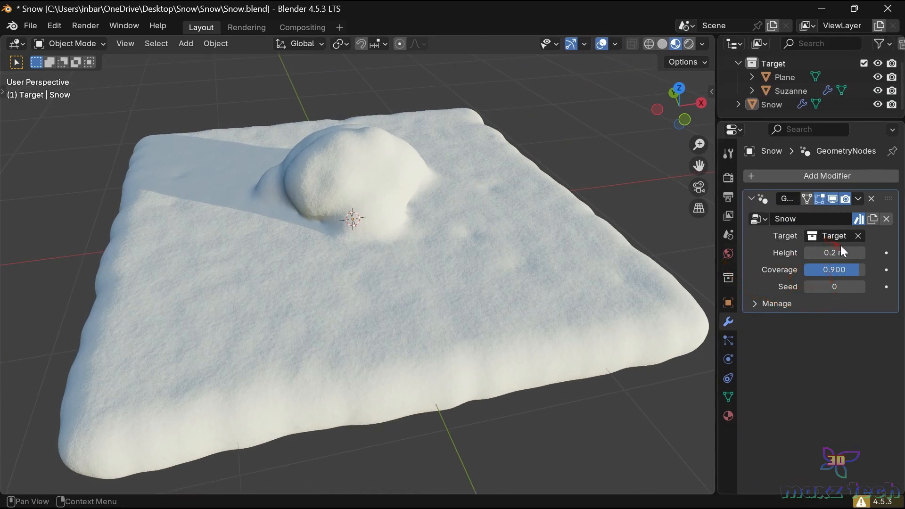
mouse_move(834, 253)
mouse_down()
mouse_move(862, 252)
mouse_move(816, 252)
mouse_move(831, 256)
mouse_up()
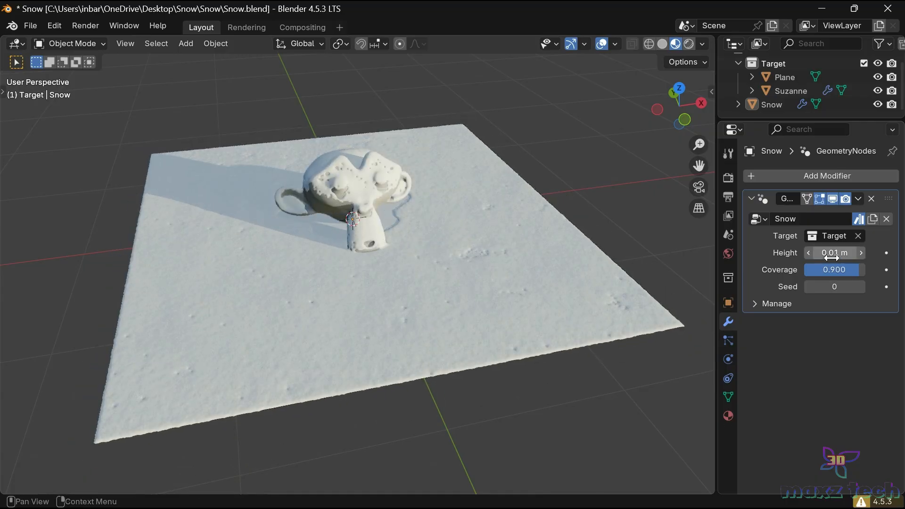
middle_drag(425, 264, 444, 254)
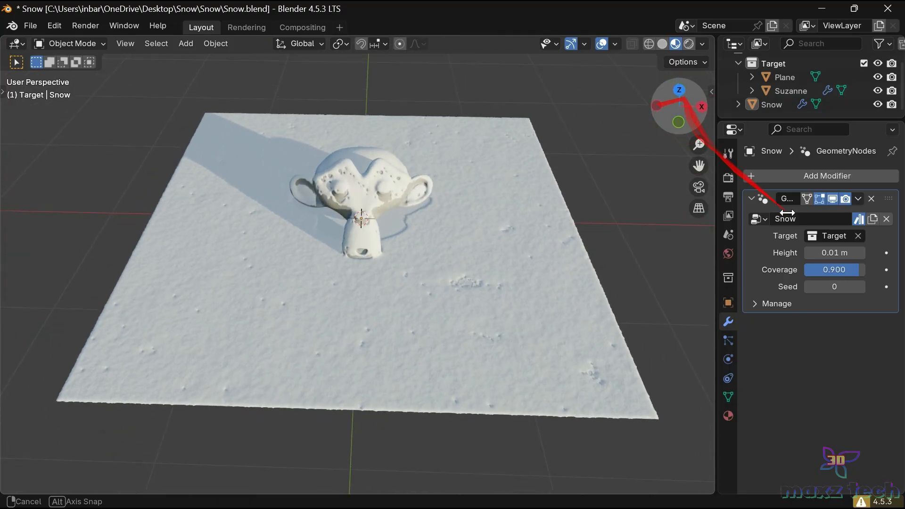
middle_drag(758, 190, 759, 194)
Step: Set the snow's height to 0 m in the Snow modifier
mouse_move(834, 253)
mouse_down()
mouse_move(877, 253)
mouse_move(841, 253)
mouse_up()
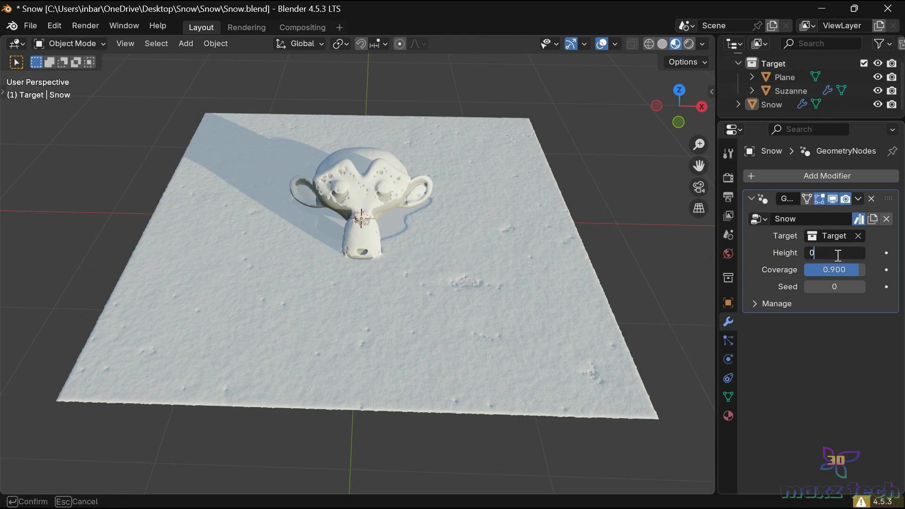
key(Return)
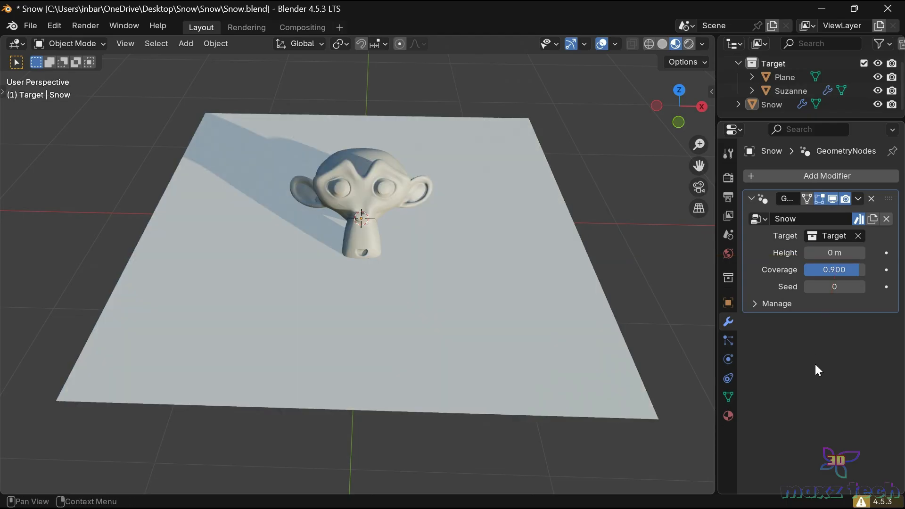
mouse_move(680, 95)
mouse_down()
mouse_move(660, 104)
mouse_move(683, 100)
mouse_up()
mouse_move(823, 252)
mouse_down()
mouse_move(853, 253)
mouse_move(824, 254)
mouse_up()
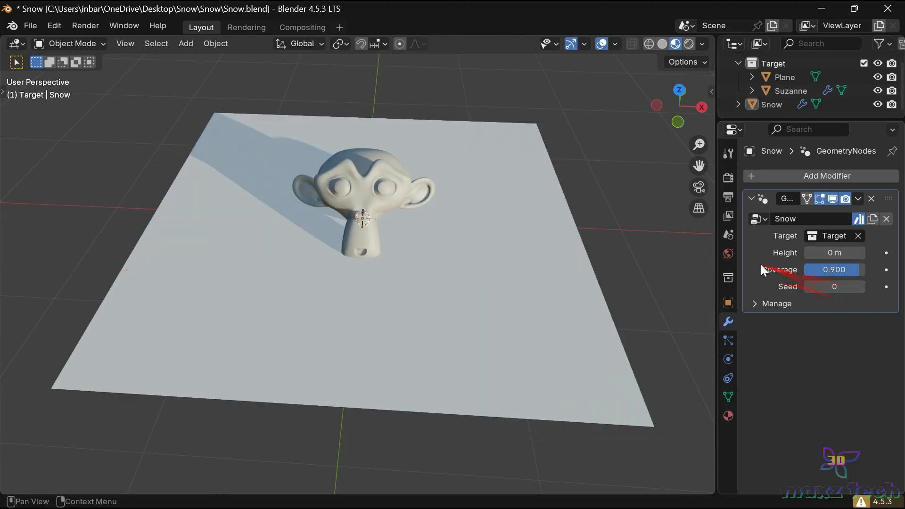
Step: Widen the Properties editor further and set the snow's coverage to 1.000 with a height of 0.11 m
drag(715, 272, 707, 268)
drag(831, 269, 844, 253)
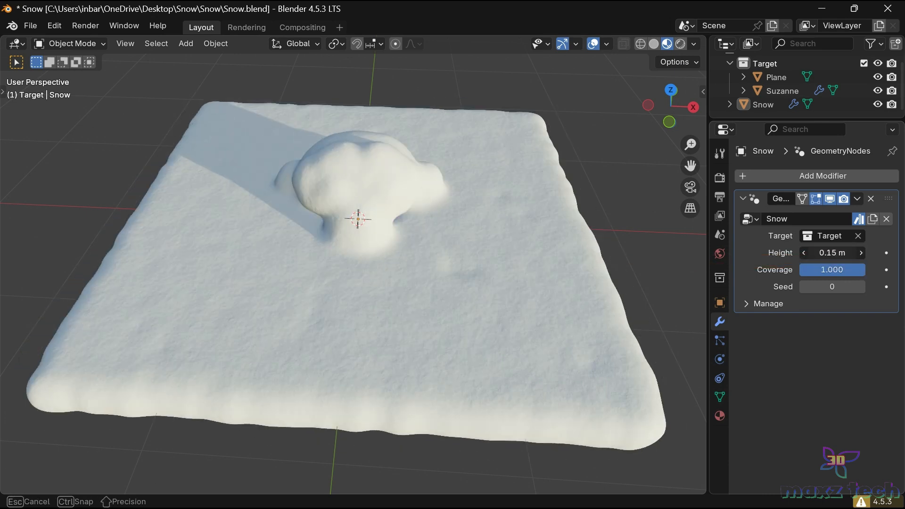
drag(832, 253, 832, 253)
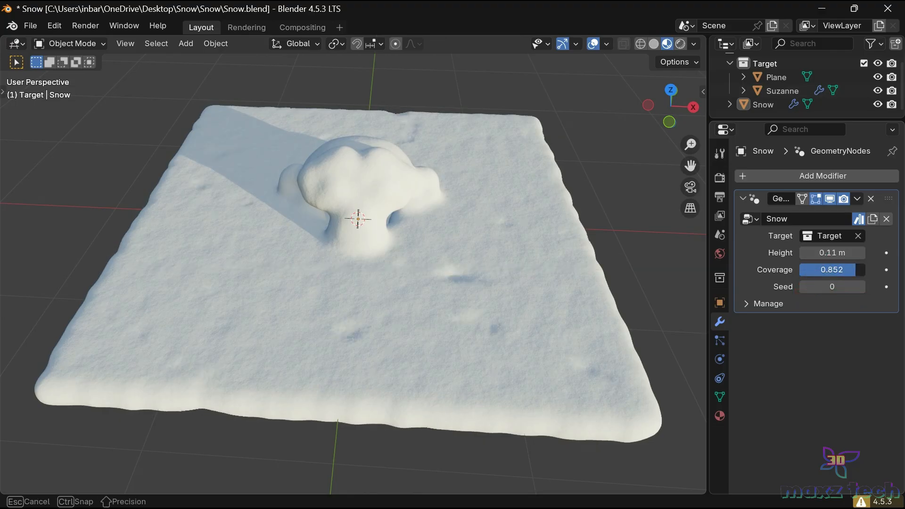
Step: Reduce the snow's coverage to 0.338 and set its seed to 28
drag(832, 269, 796, 269)
drag(668, 125, 683, 112)
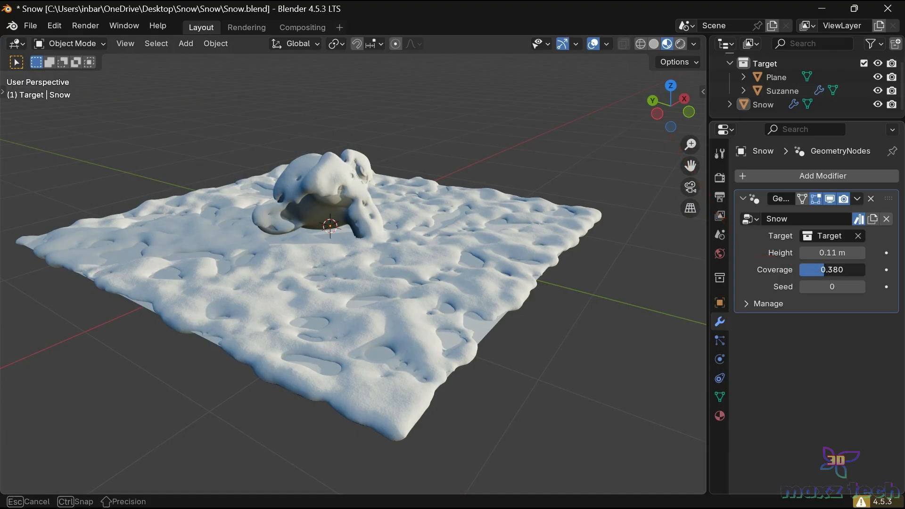
mouse_move(832, 270)
mouse_down()
mouse_move(841, 270)
mouse_move(829, 269)
mouse_move(821, 287)
mouse_move(853, 286)
mouse_move(837, 286)
mouse_up()
drag(692, 112, 666, 166)
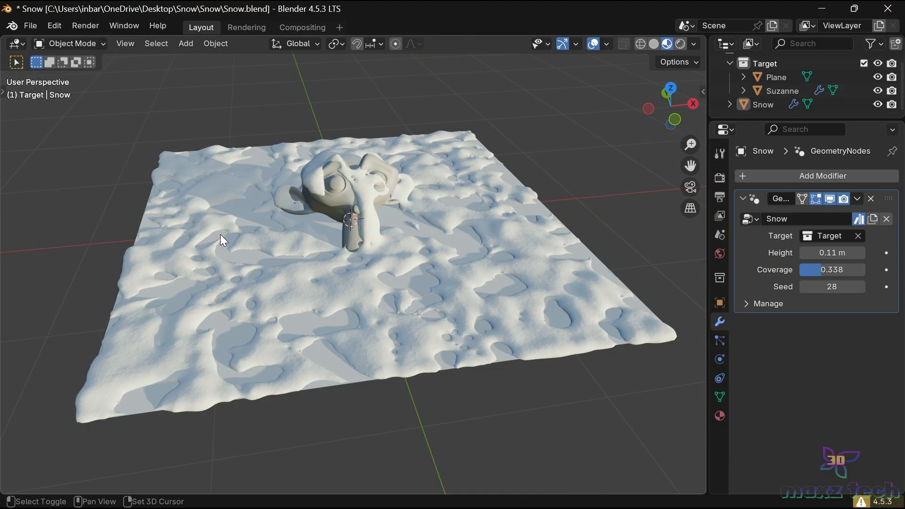
Step: Add a cone mesh and move it about 1 m in the negative X direction, beside the monkey head
key(shift+a)
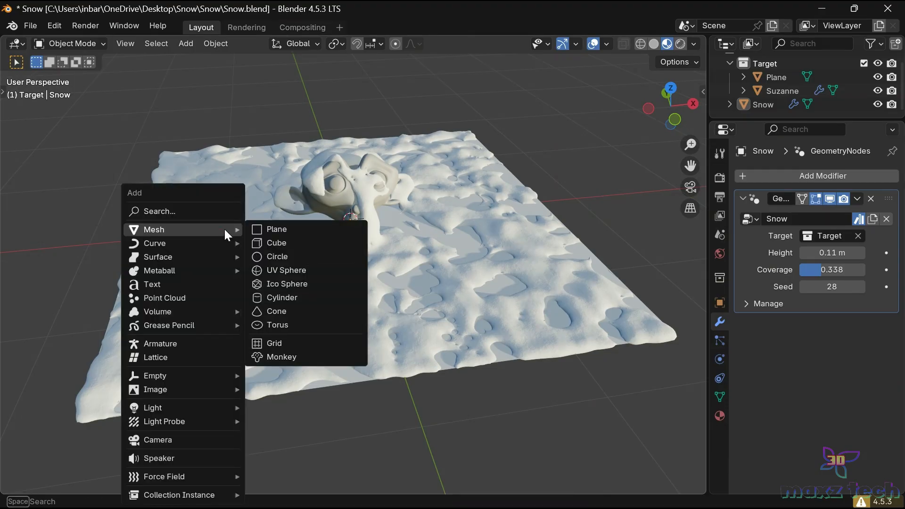
click(279, 307)
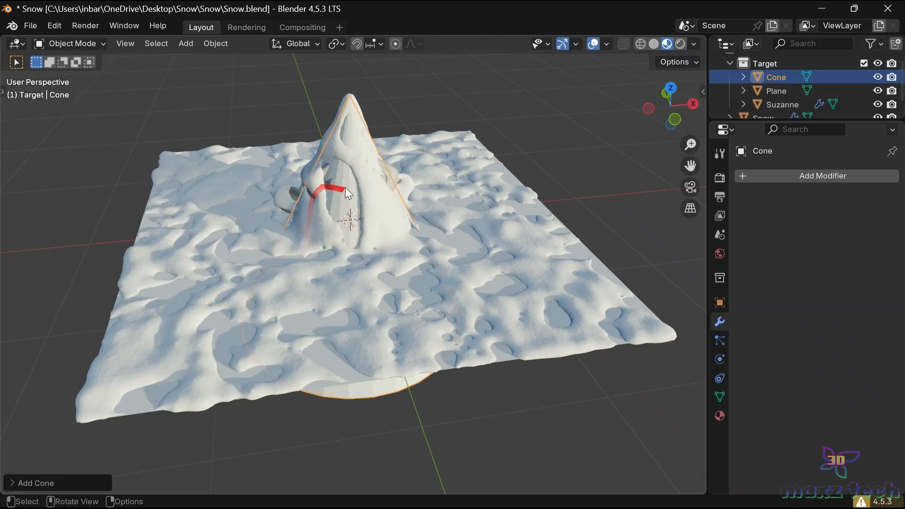
key(g)
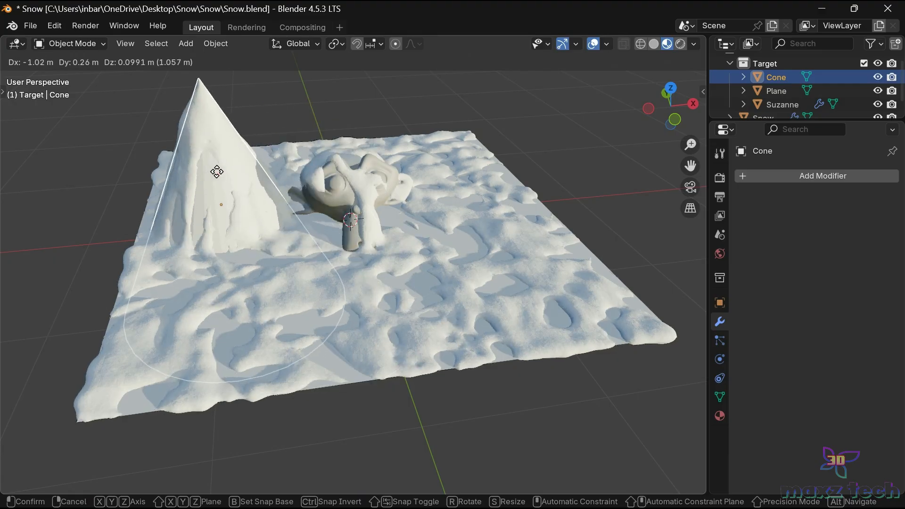
click(220, 171)
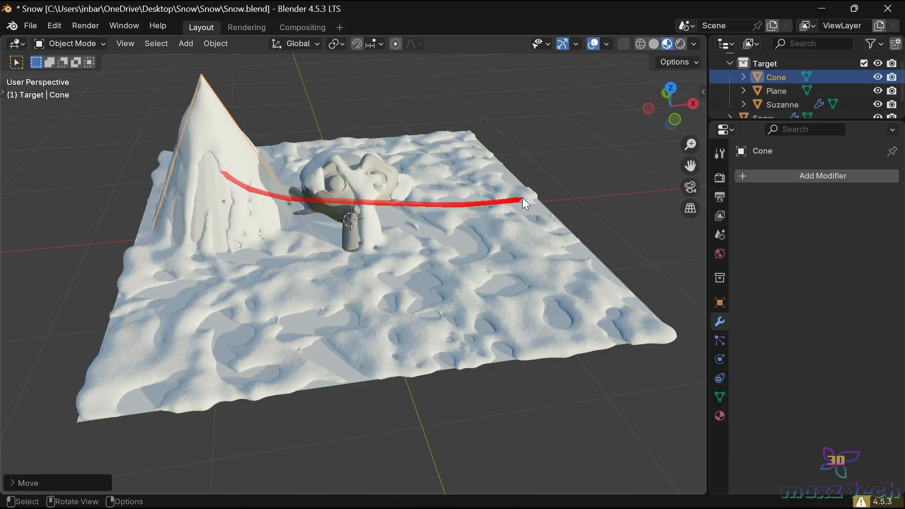
Step: Select the snow object to bring up its modifier settings and set its seed to 40
click(570, 157)
drag(674, 125, 673, 126)
drag(673, 88, 673, 77)
click(218, 211)
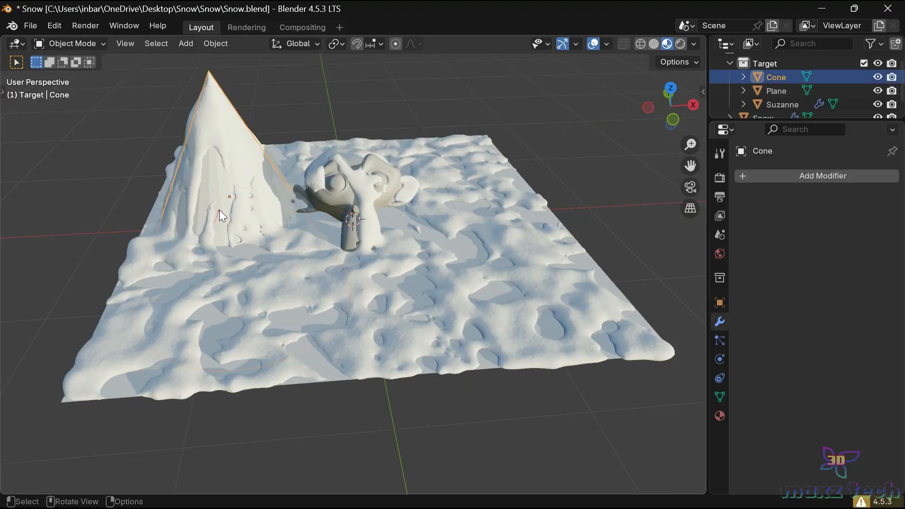
click(428, 281)
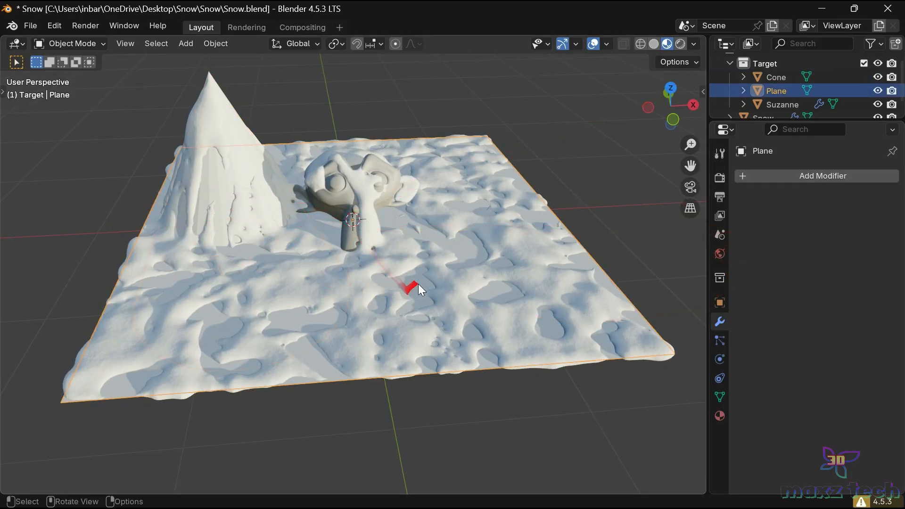
click(429, 260)
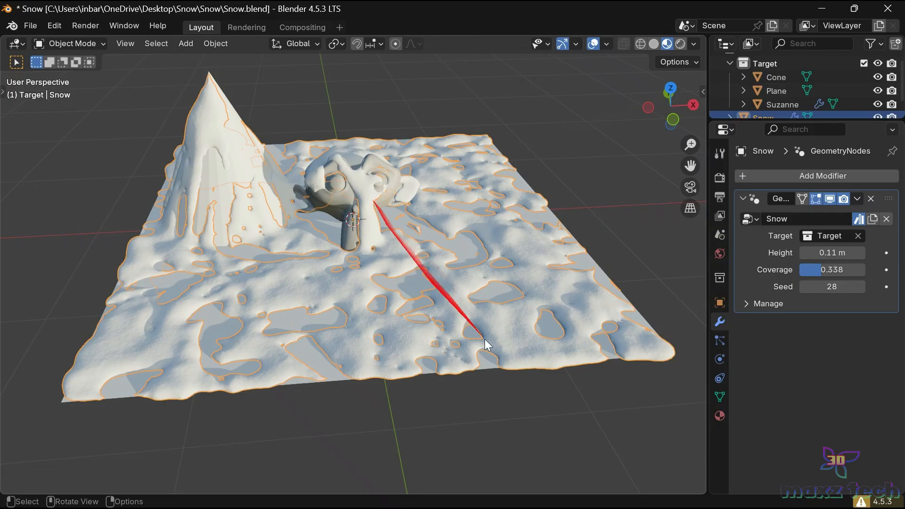
click(670, 270)
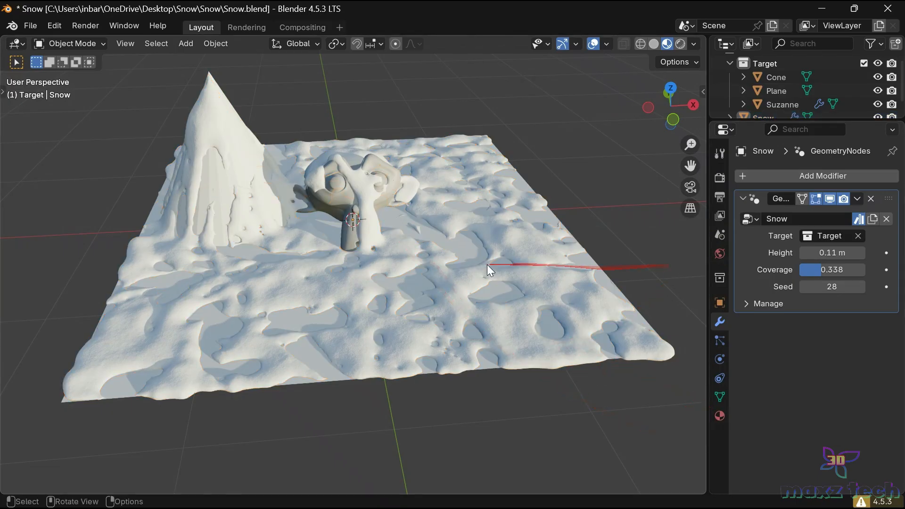
mouse_move(832, 286)
mouse_down()
mouse_move(857, 287)
mouse_move(836, 287)
mouse_up()
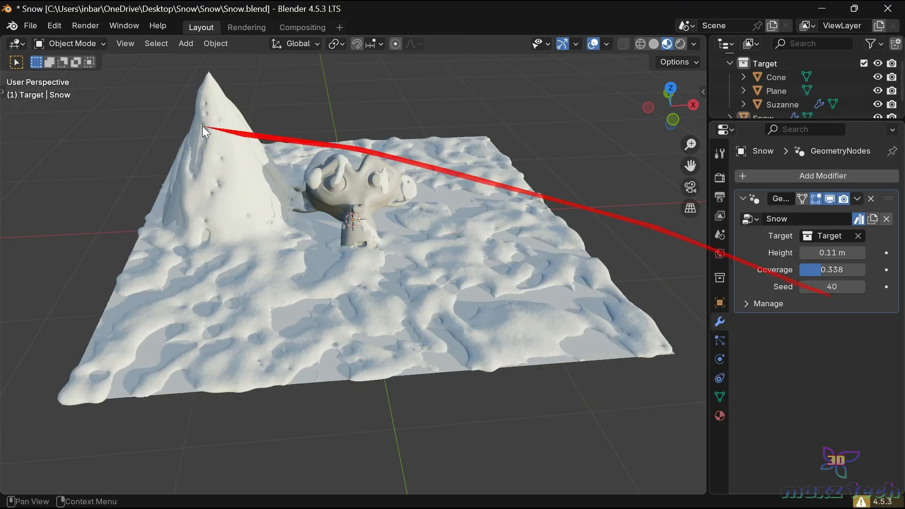
Step: Try a snow height of 0.51 m, and settle on 0.09 m with the coverage at 0.317
drag(831, 253, 861, 253)
mouse_move(673, 123)
mouse_down()
mouse_move(706, 130)
mouse_move(674, 121)
mouse_up()
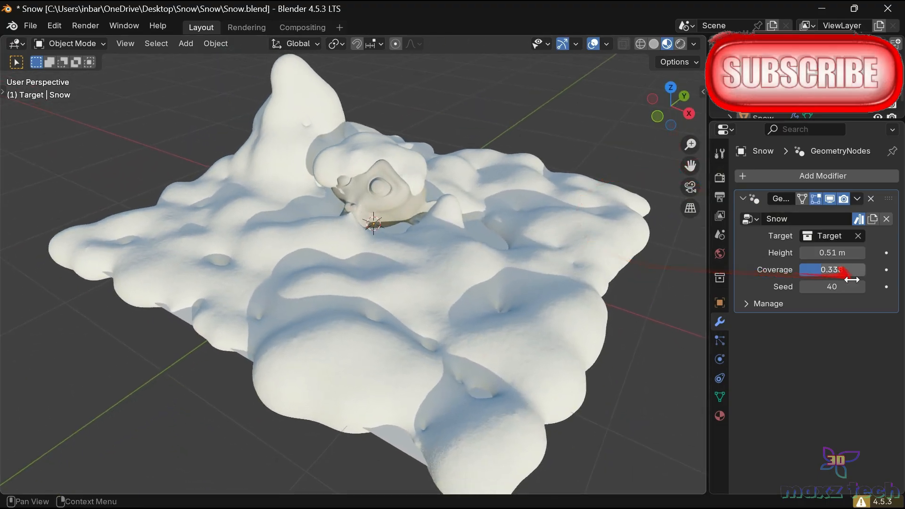
drag(824, 271, 816, 253)
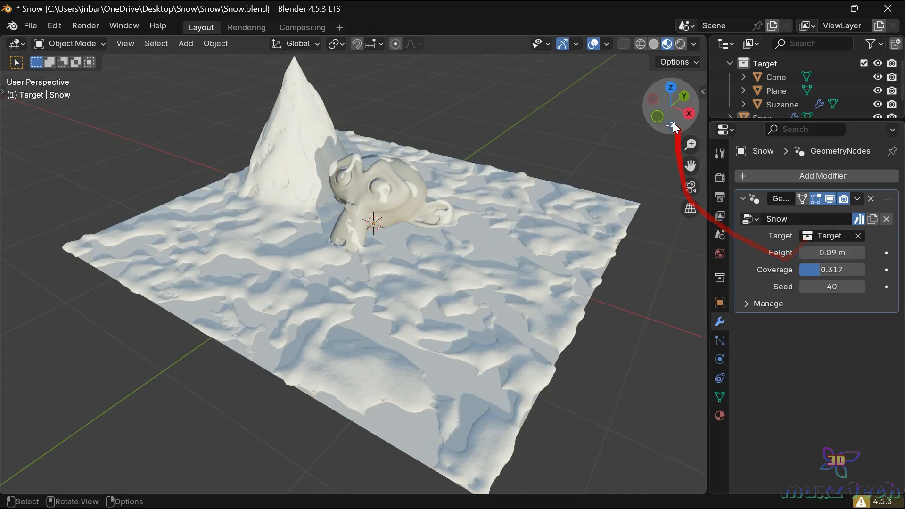
drag(657, 122, 630, 130)
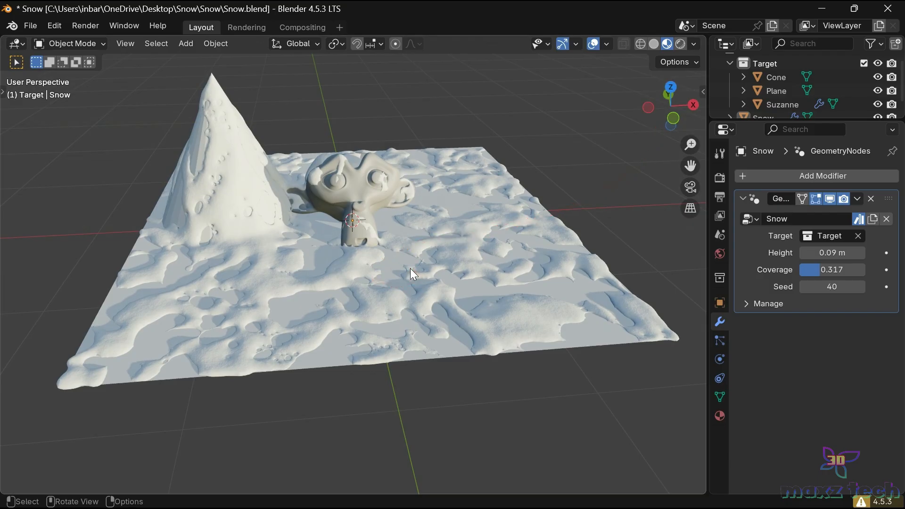
Step: Add a torus mesh around the monkey head and scale it up until it extends nearly across the snow-covered plane
key(shift+a)
mouse_move(382, 230)
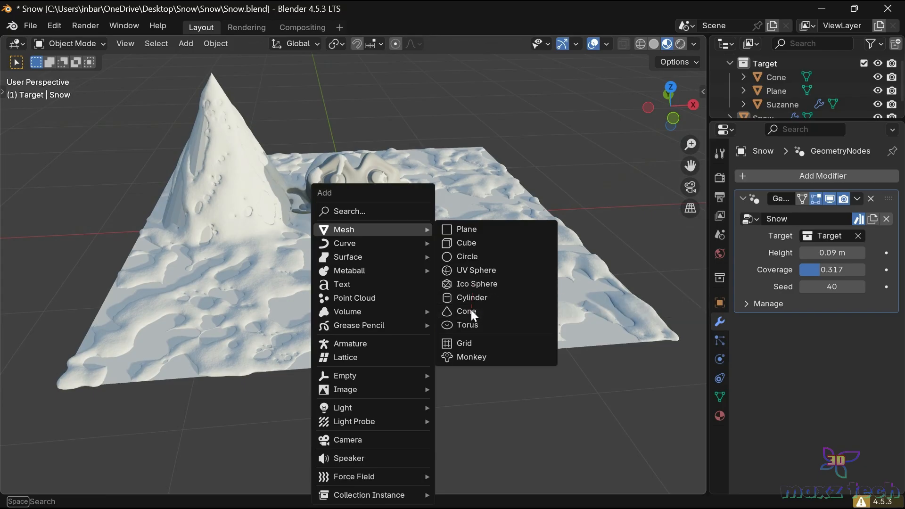
click(474, 323)
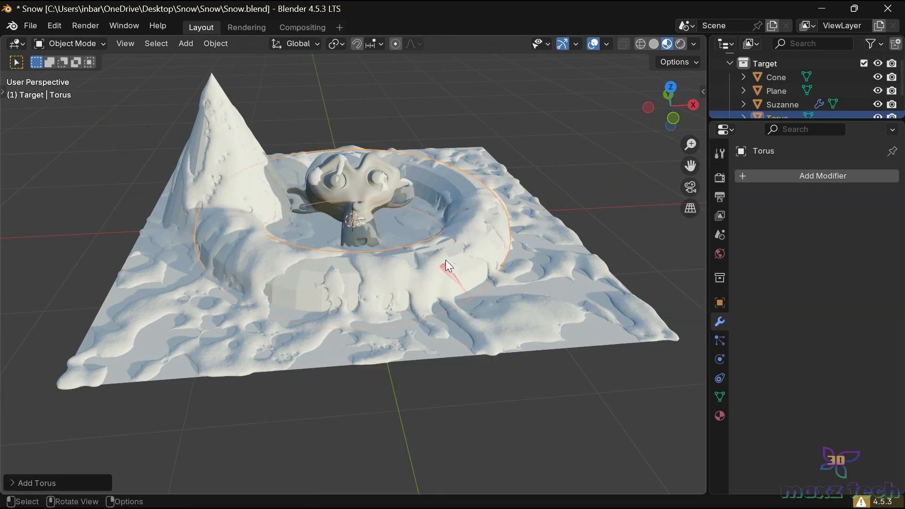
key(s)
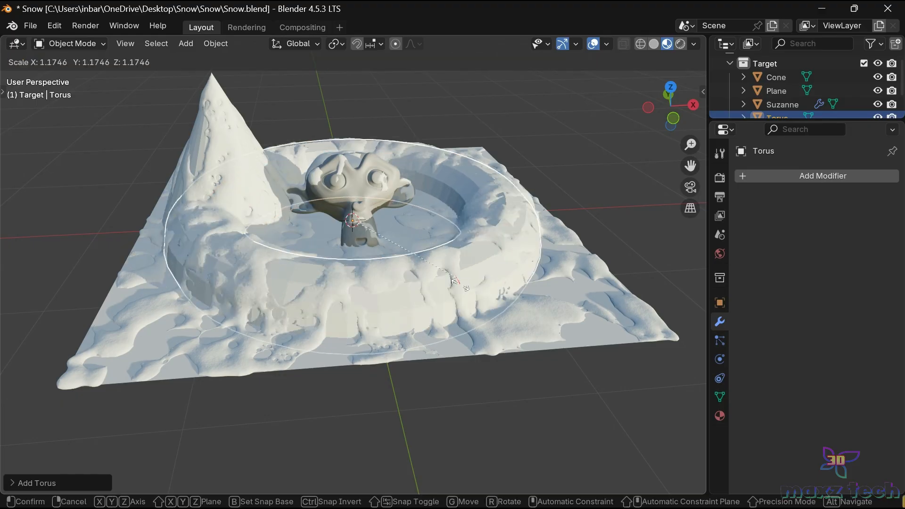
click(465, 293)
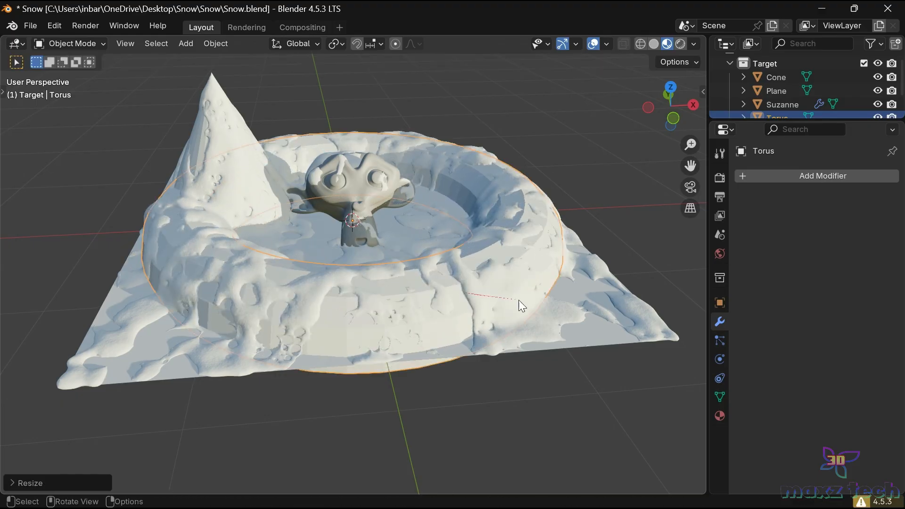
Step: Select the snow object and set its height to 0.26 m and its seed to 49
mouse_move(678, 122)
mouse_down()
mouse_move(670, 111)
mouse_move(681, 131)
mouse_move(608, 134)
mouse_move(670, 107)
mouse_up()
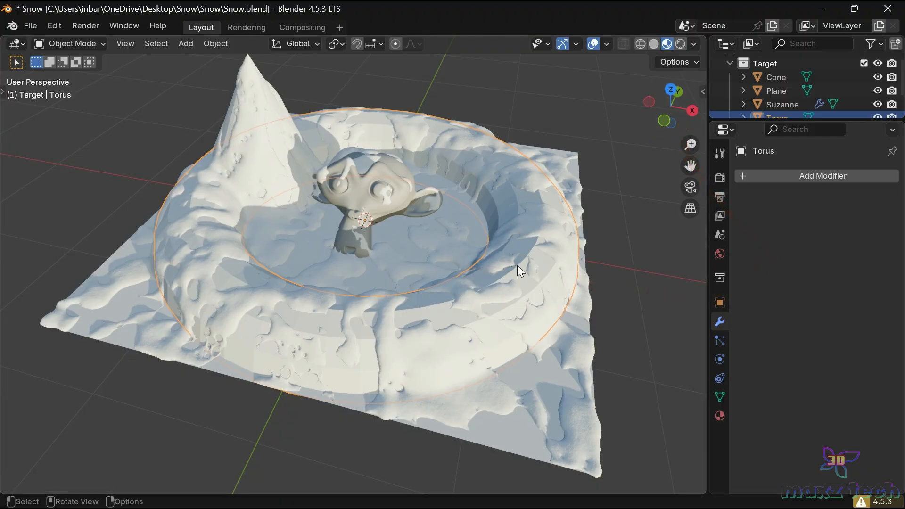
click(537, 266)
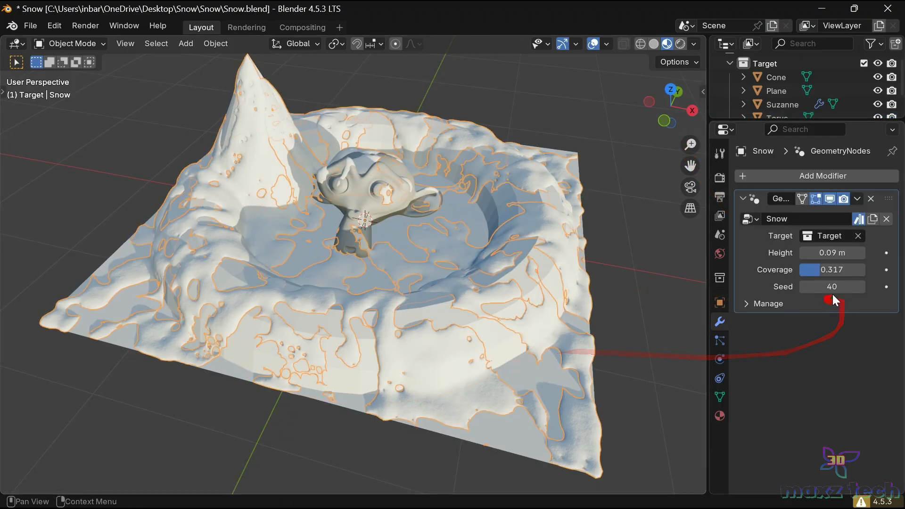
mouse_move(832, 253)
mouse_down()
mouse_move(881, 253)
mouse_move(831, 253)
mouse_move(846, 253)
mouse_up()
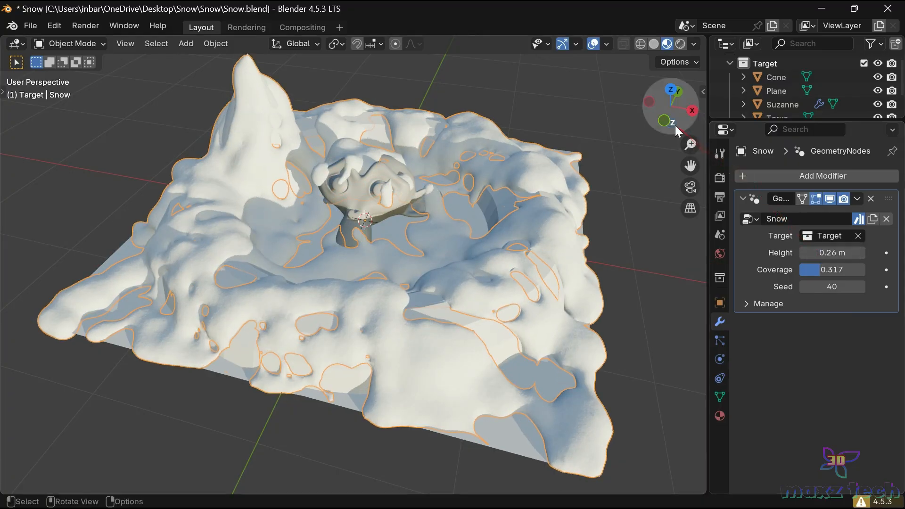
drag(670, 108, 674, 93)
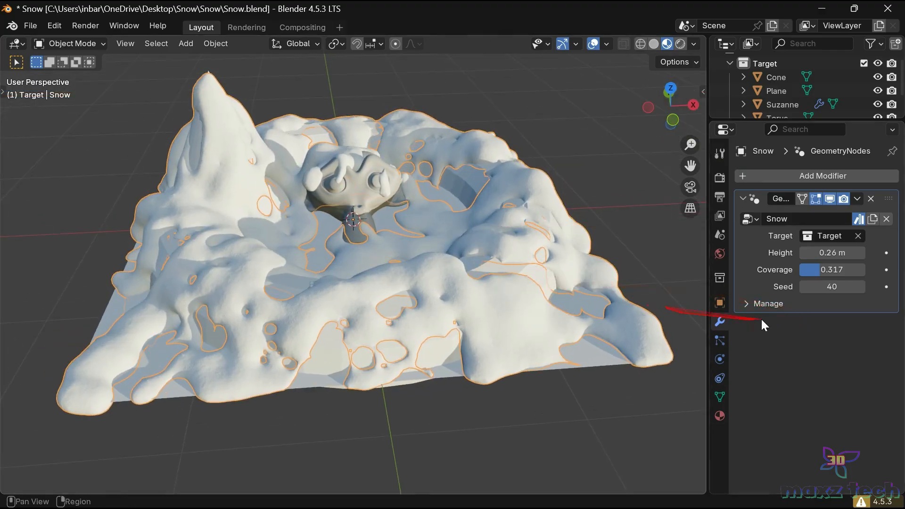
mouse_move(807, 287)
mouse_down()
mouse_move(843, 286)
mouse_move(796, 287)
mouse_up()
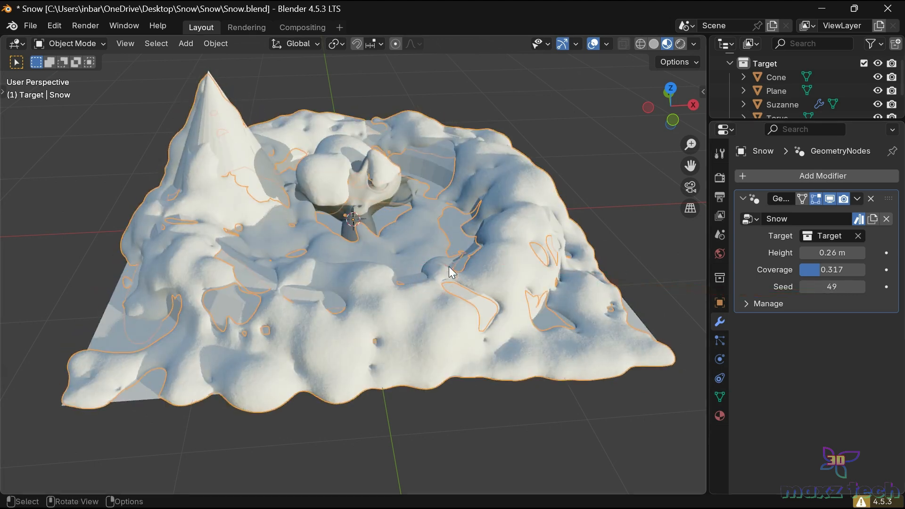
Step: Add a Sapling tree at the scene's centre and scale it down to fit the snow-covered scene
key(shift+a)
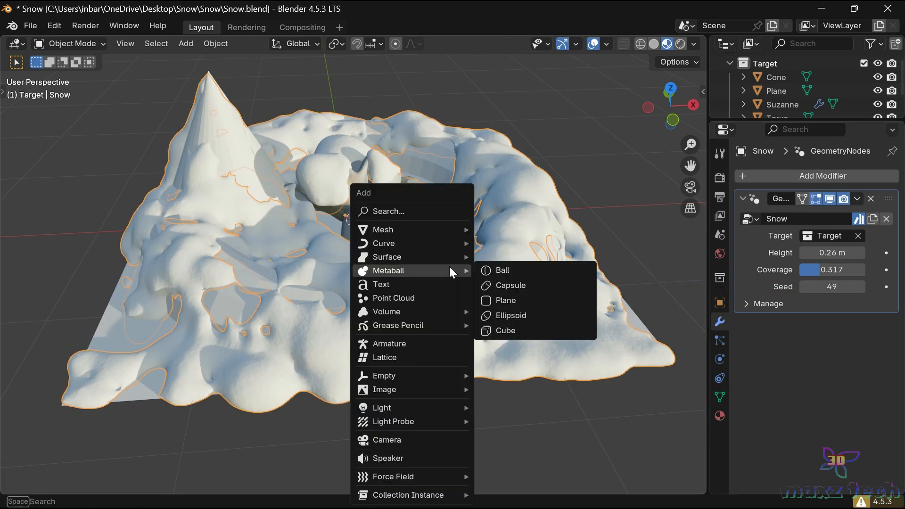
mouse_move(451, 230)
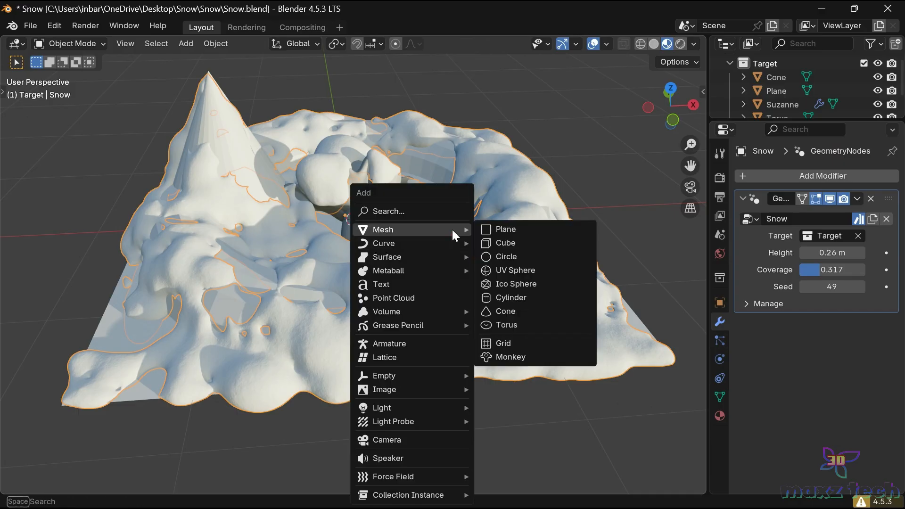
mouse_move(414, 243)
click(502, 347)
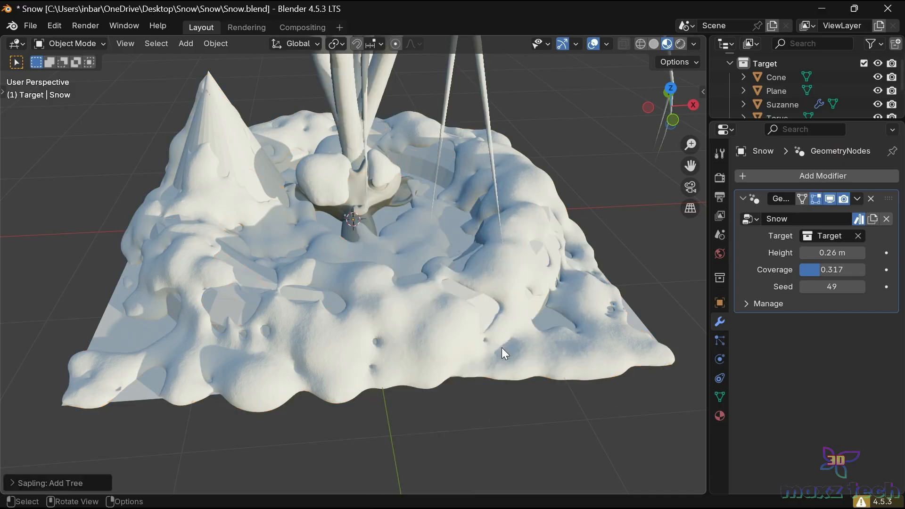
click(370, 84)
key(s)
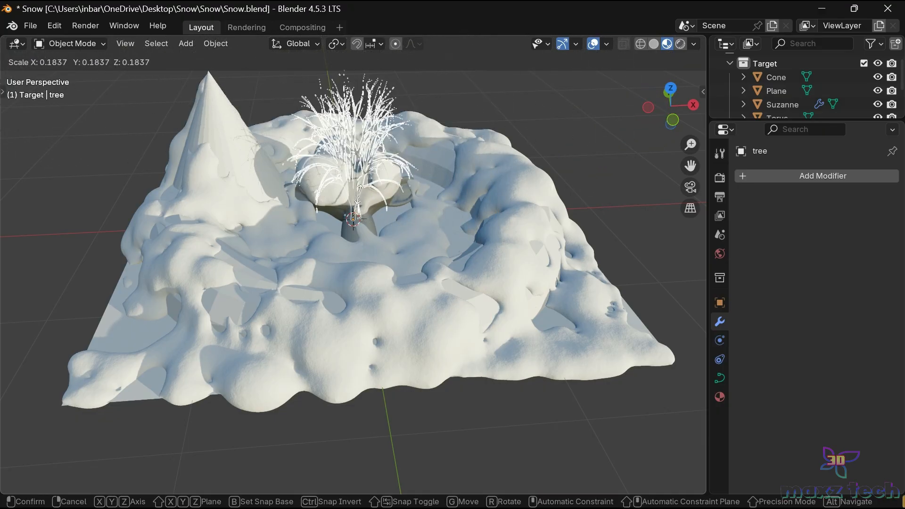
click(360, 185)
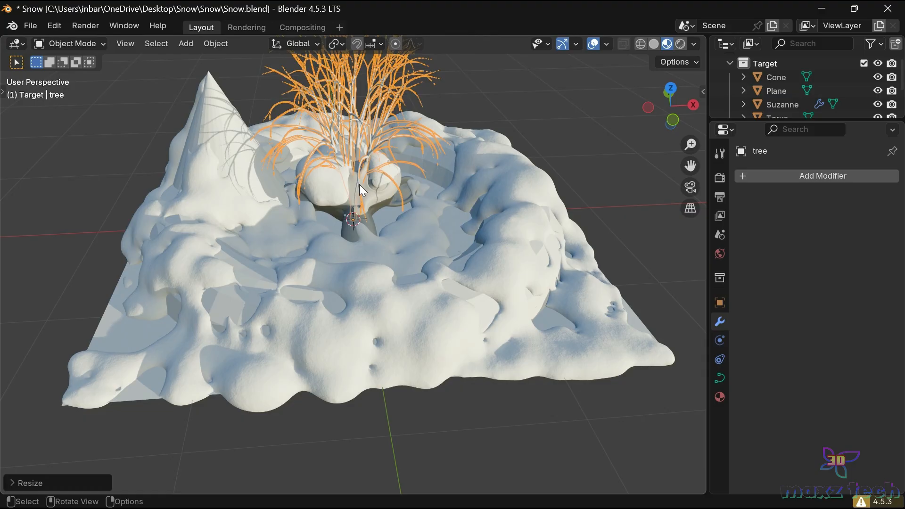
Step: Move the tree in the positive X direction, beside the monkey head at the inner edge of the torus
key(g)
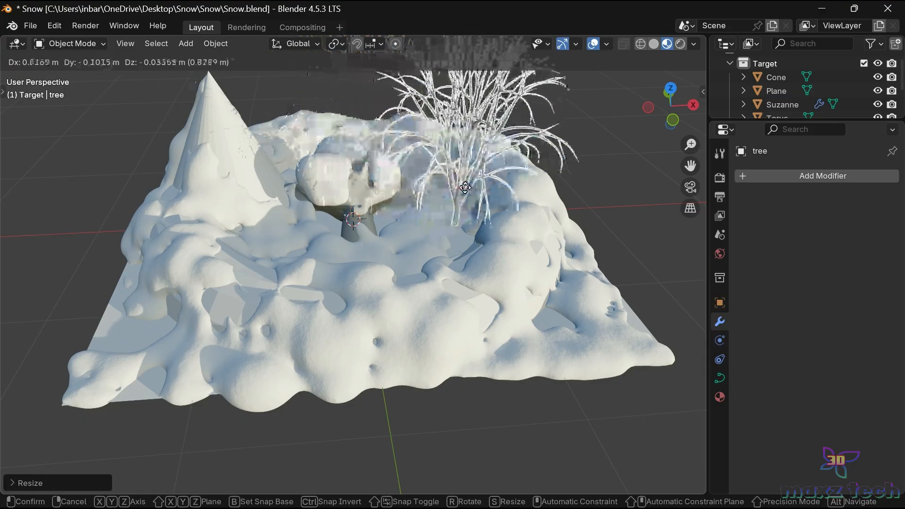
click(526, 180)
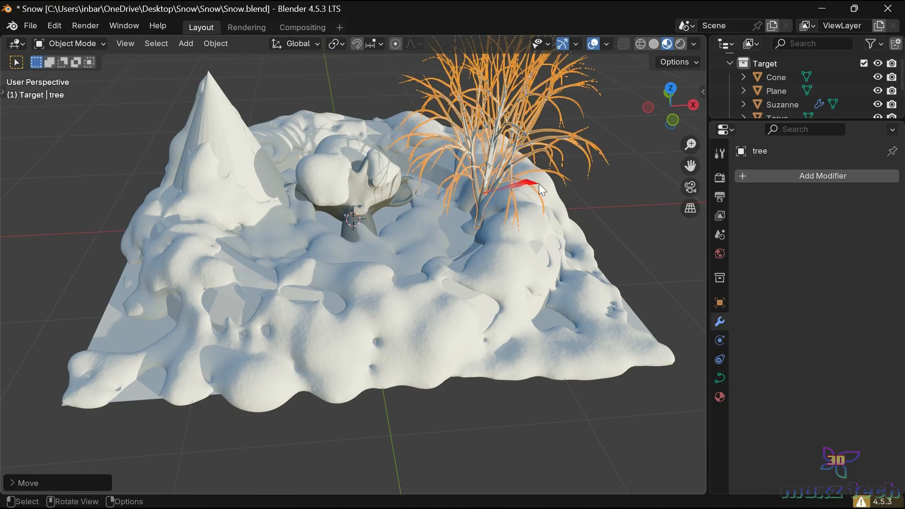
drag(677, 125, 682, 147)
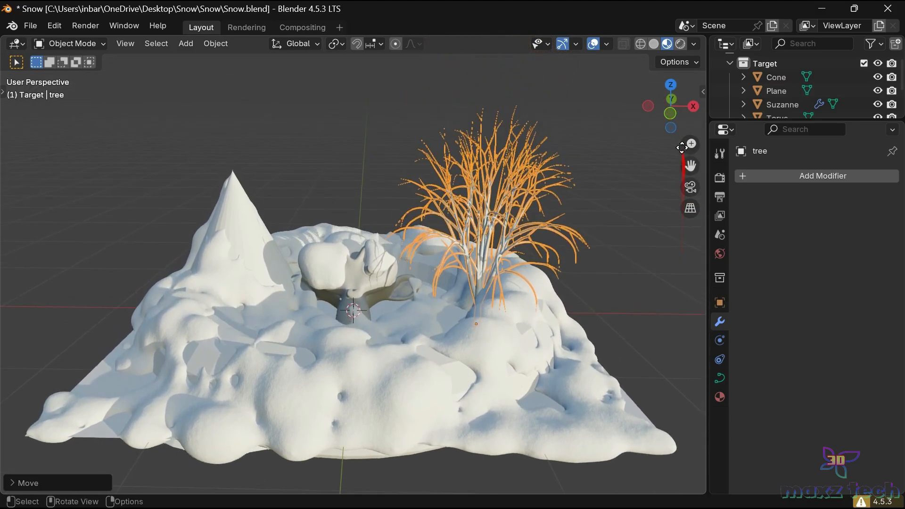
drag(672, 91, 678, 99)
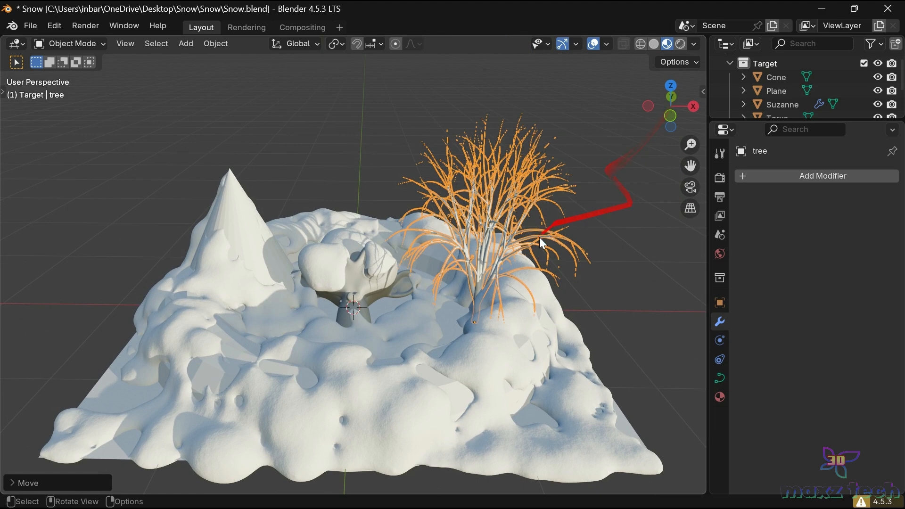
Step: Select the snow object again and set its height to 0.19 m and its seed to 56
click(520, 338)
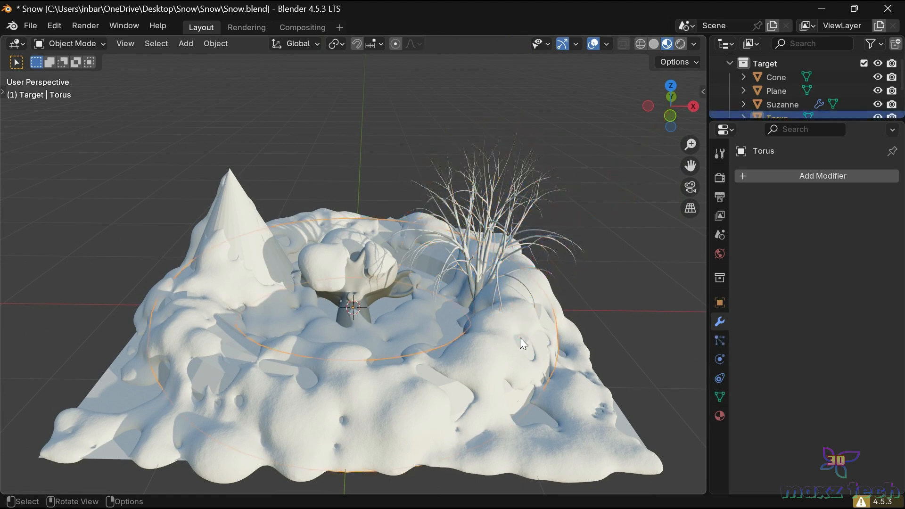
click(421, 352)
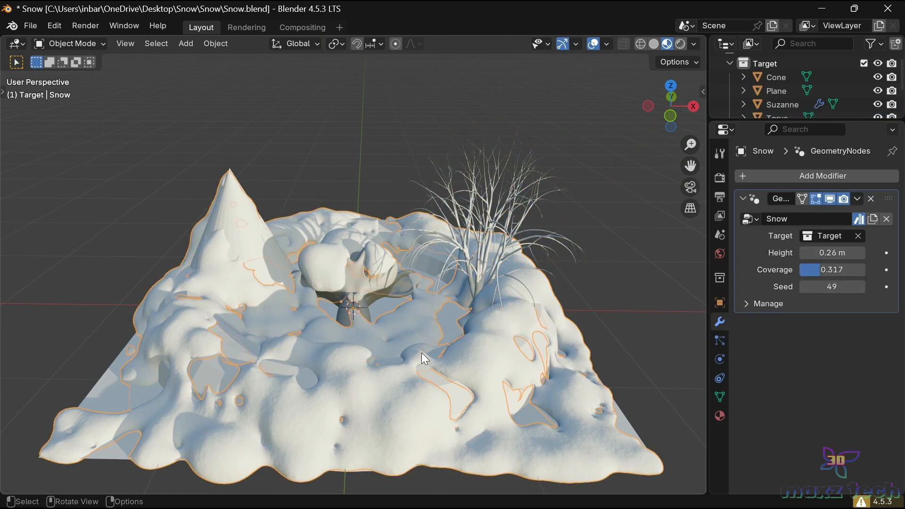
mouse_move(815, 254)
mouse_down()
mouse_move(877, 254)
mouse_move(791, 254)
mouse_move(829, 254)
mouse_move(791, 254)
mouse_move(805, 253)
mouse_up()
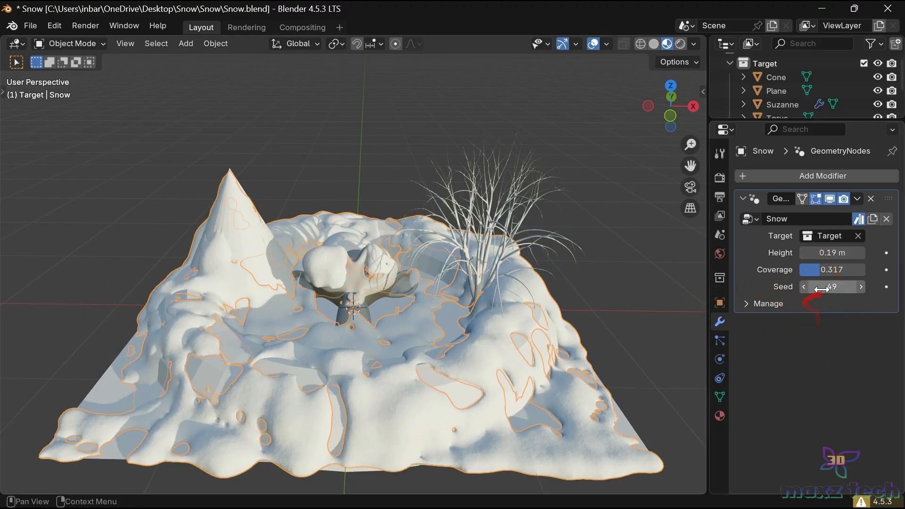
mouse_move(832, 287)
mouse_down()
mouse_move(845, 286)
mouse_move(836, 286)
mouse_up()
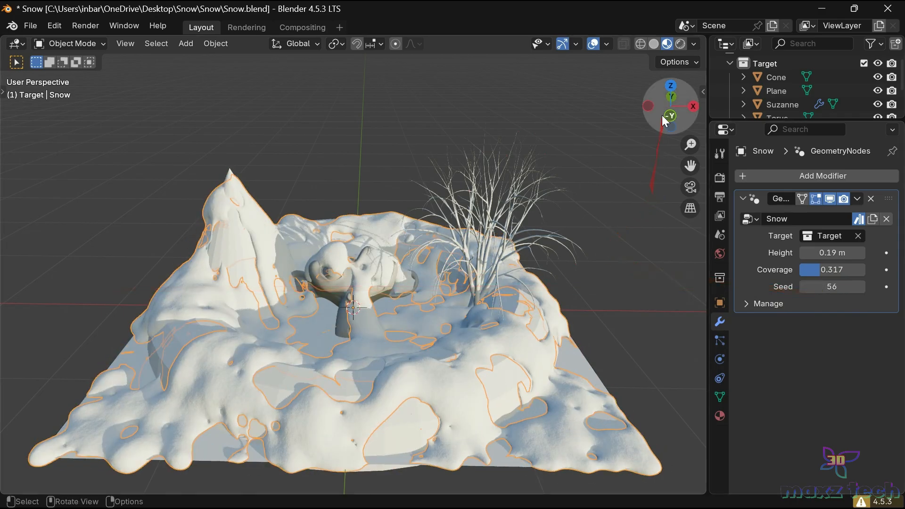
drag(672, 97, 705, 93)
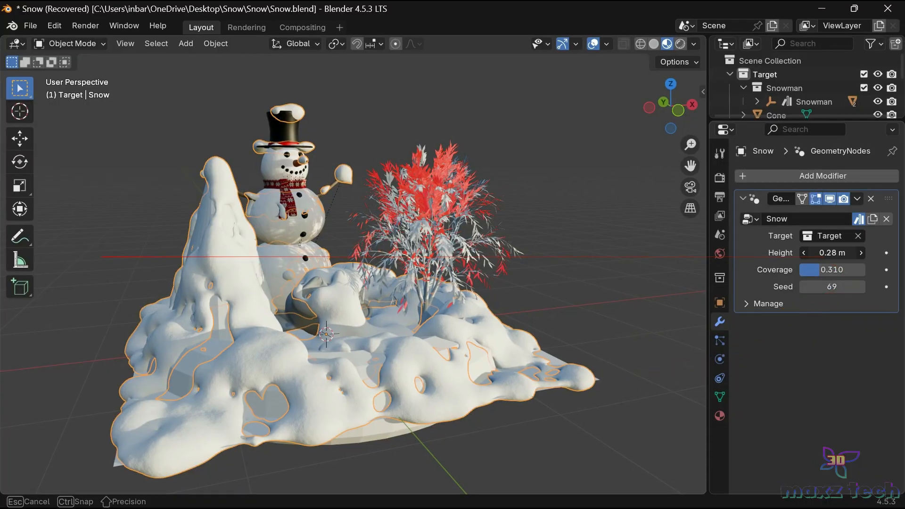
Step: In the snowman scene, set the snow's height to 0.36 m, its coverage to 0.289 and its seed to 95
mouse_move(832, 253)
mouse_down()
mouse_move(861, 253)
mouse_move(837, 253)
mouse_up()
mouse_move(831, 287)
mouse_down()
mouse_move(861, 286)
mouse_move(831, 286)
mouse_up()
drag(662, 89, 649, 98)
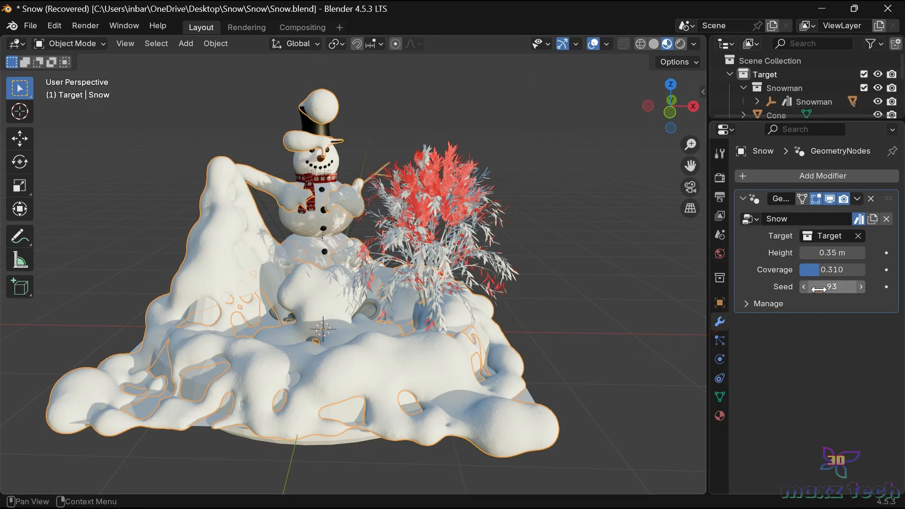
mouse_move(832, 287)
mouse_down()
mouse_move(839, 269)
mouse_move(831, 269)
mouse_up()
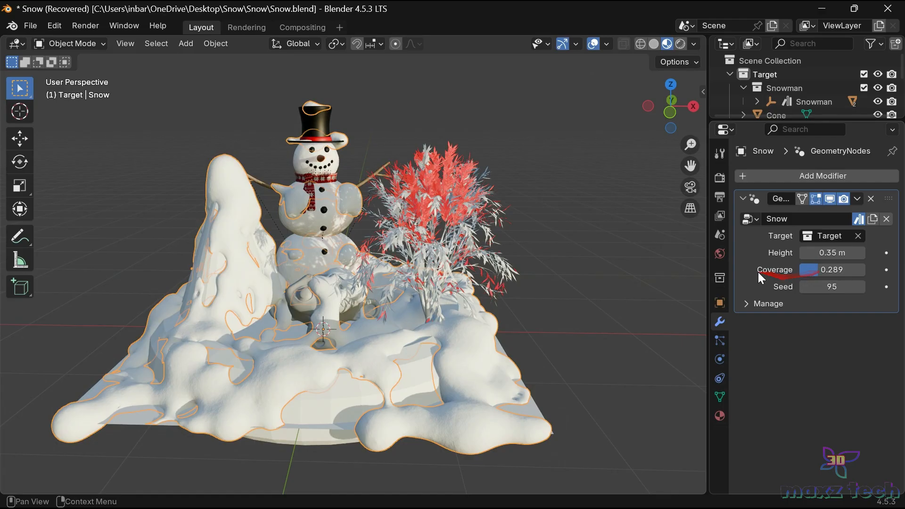
drag(831, 252, 832, 252)
middle_drag(669, 134, 294, 302)
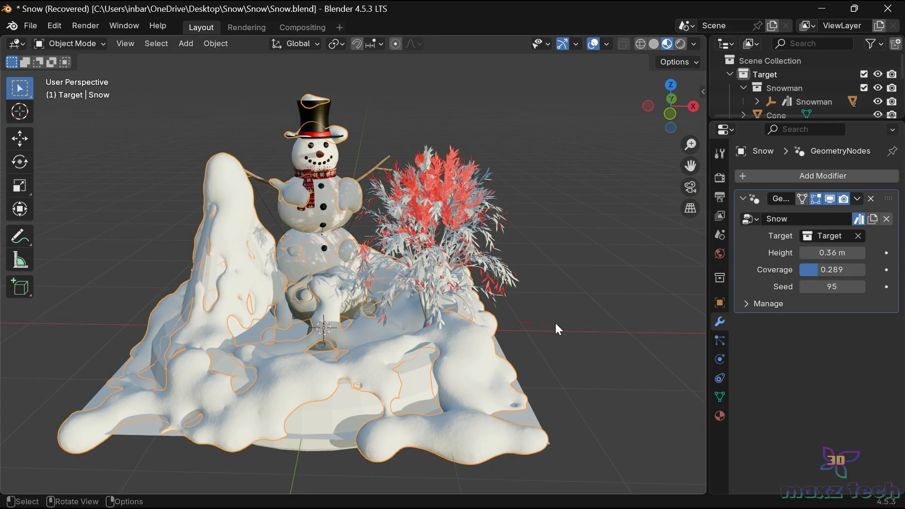
Step: Examine the snow cover on the snowman, leafy tree, cone and monkey head from several angles
key(ctrl+space)
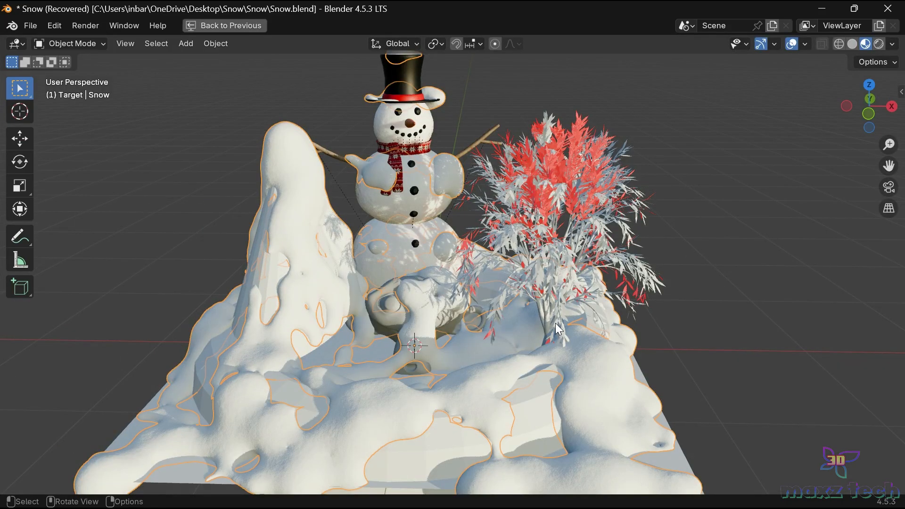
mouse_move(842, 104)
mouse_down()
mouse_move(841, 88)
mouse_move(841, 107)
mouse_up()
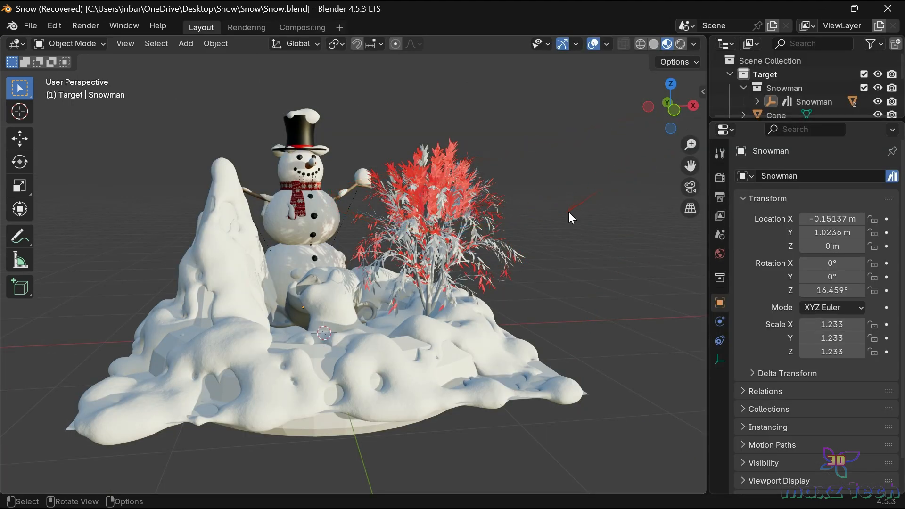
scroll(569, 211, up, 1)
drag(669, 106, 694, 100)
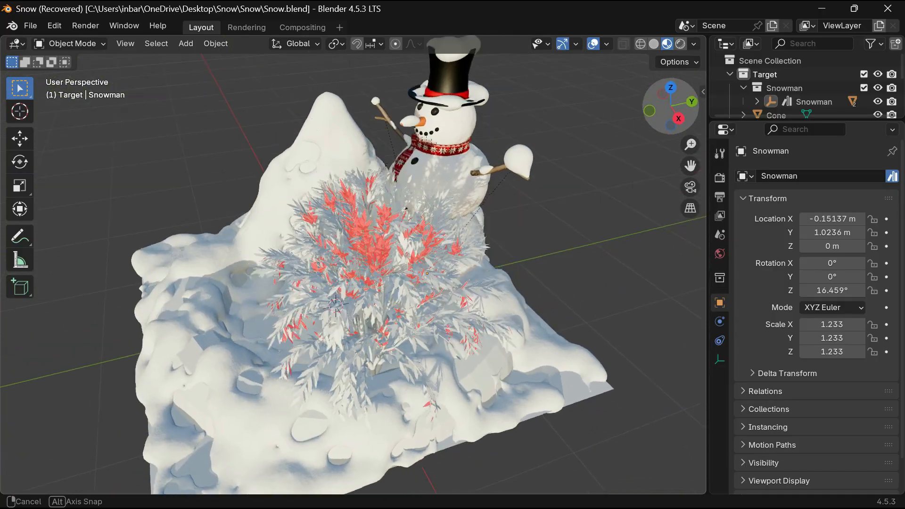
drag(694, 100, 712, 102)
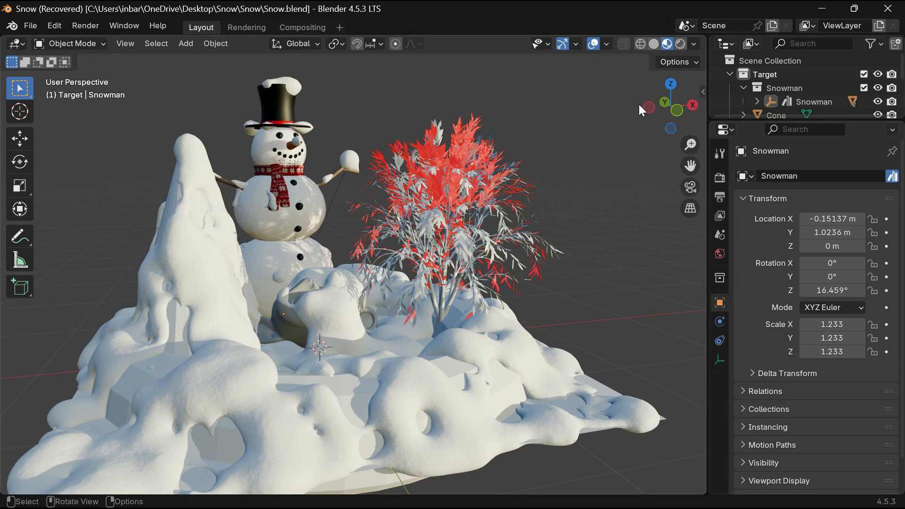
drag(671, 107, 670, 104)
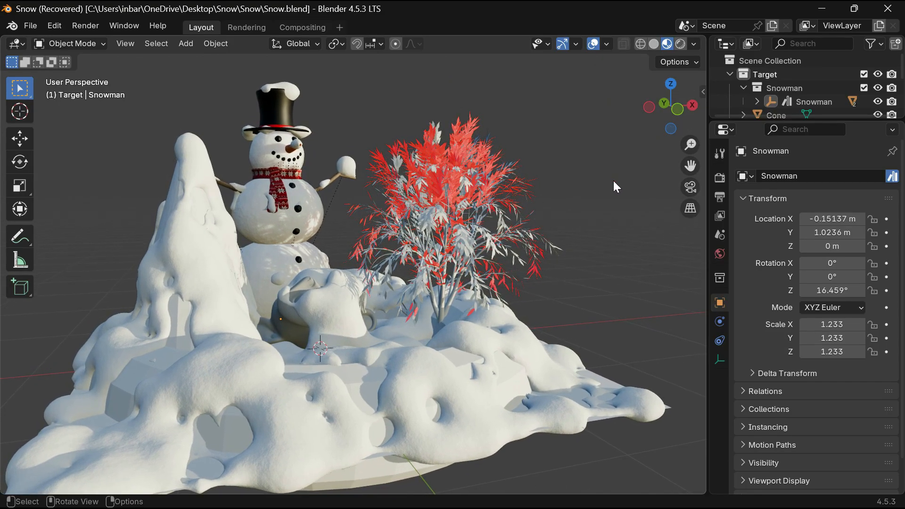